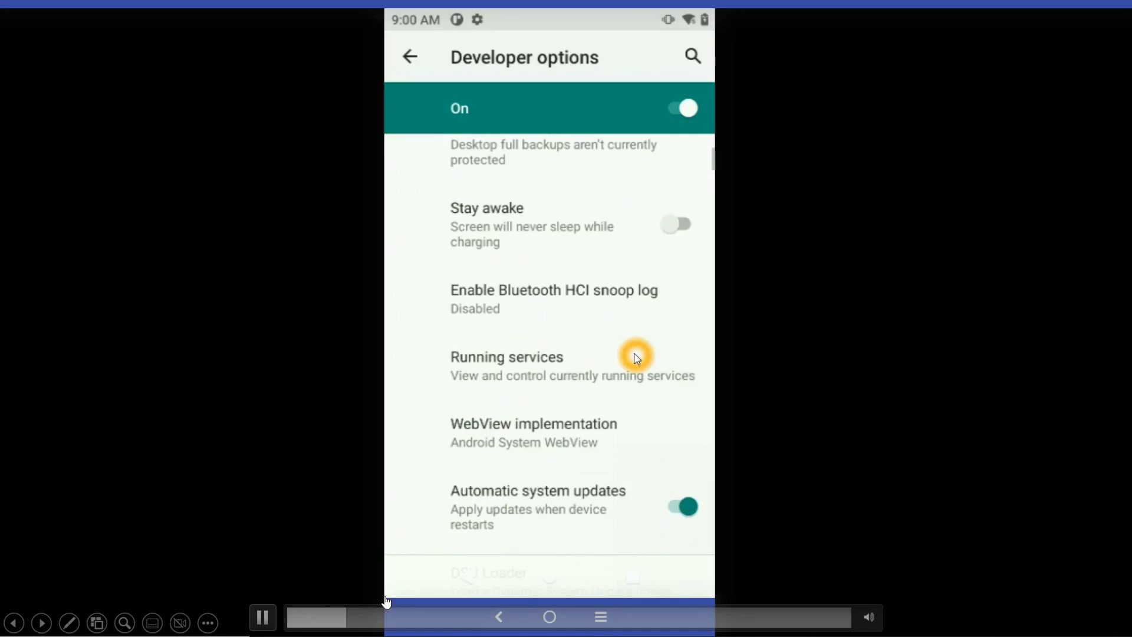
- Set 'Enable Bluetooth HCI snoop log' to Enabled, then return to the phone's home screen
click(260, 617)
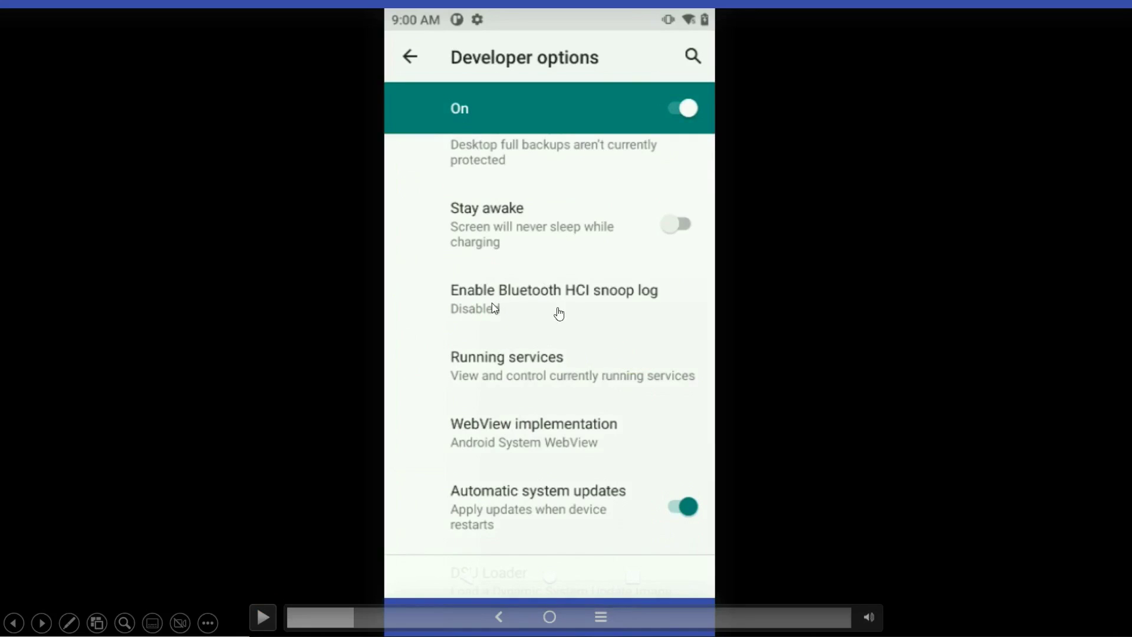
click(263, 616)
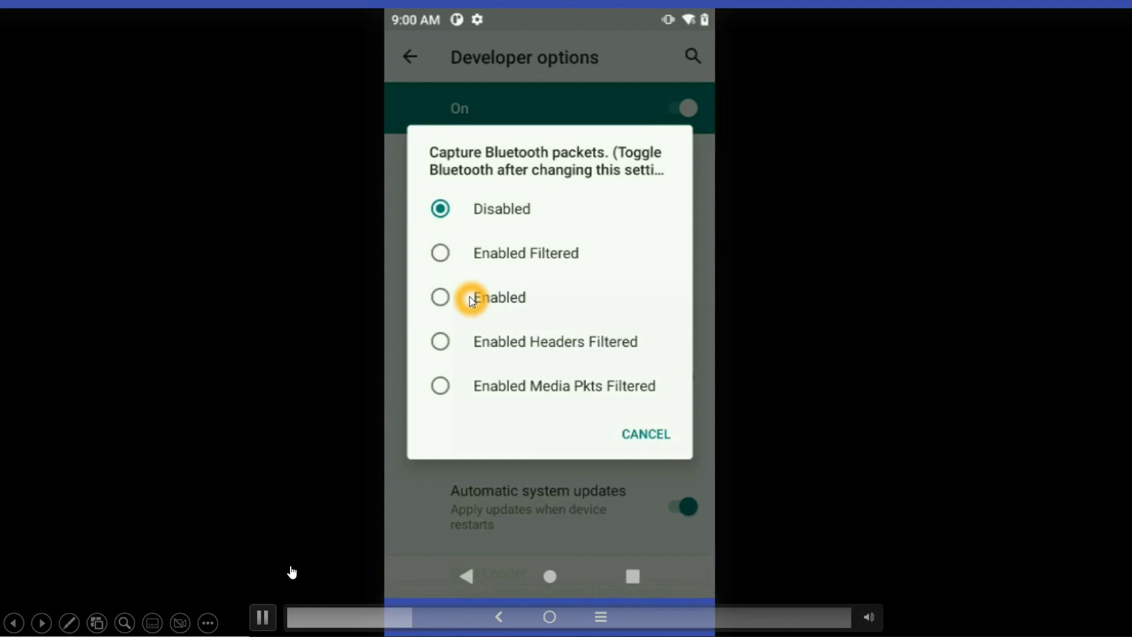
click(263, 616)
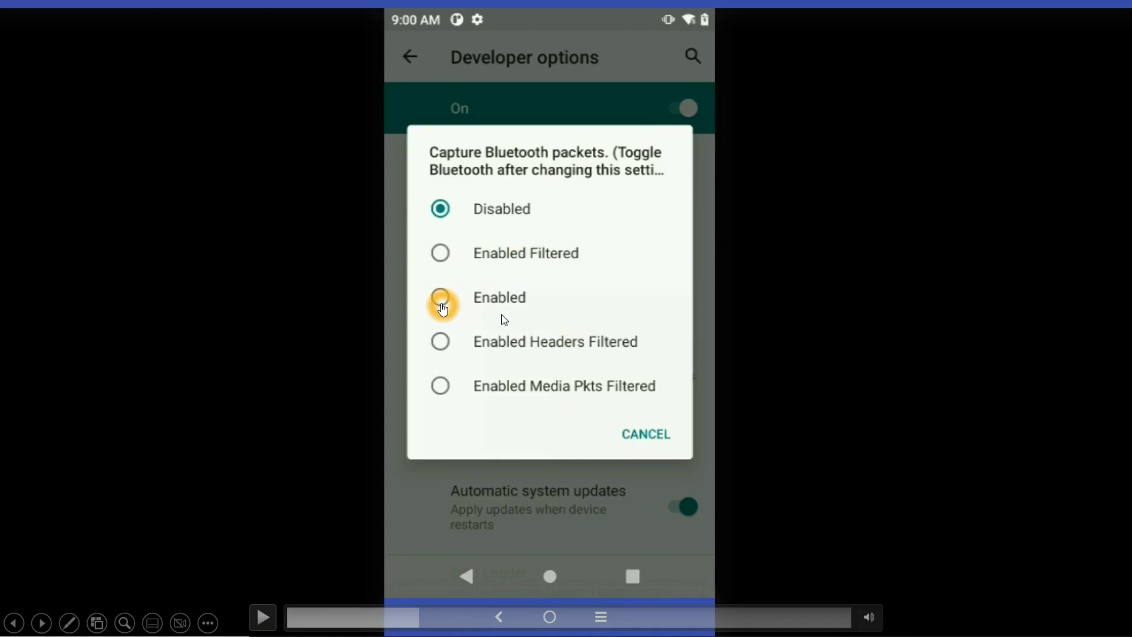
click(263, 616)
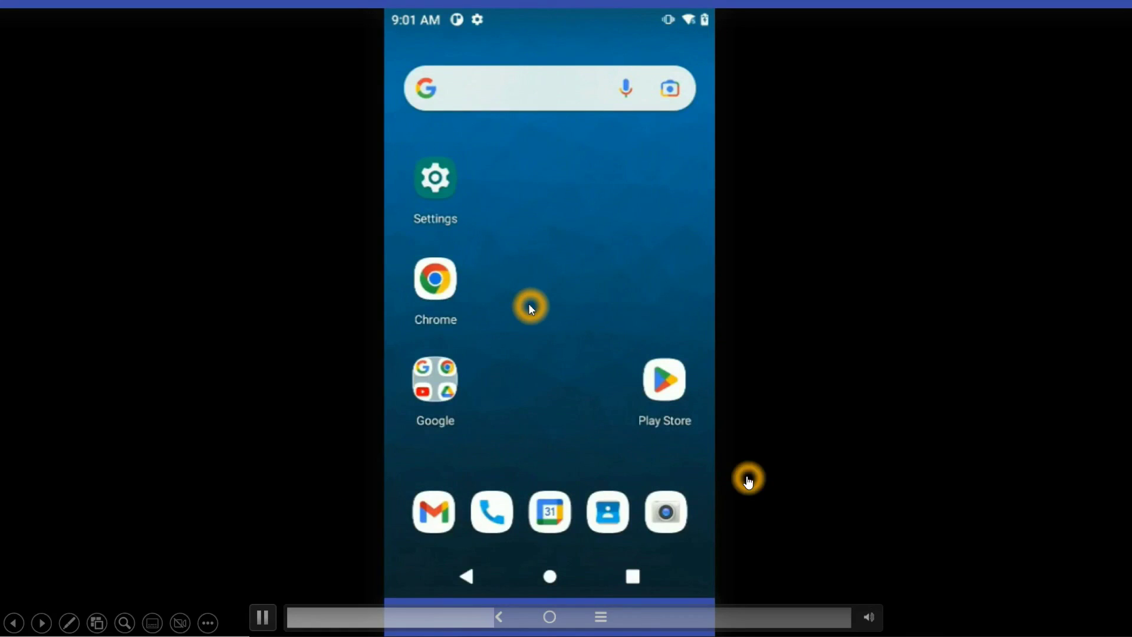
- Launch Windows Command Prompt from the Start menu
click(262, 619)
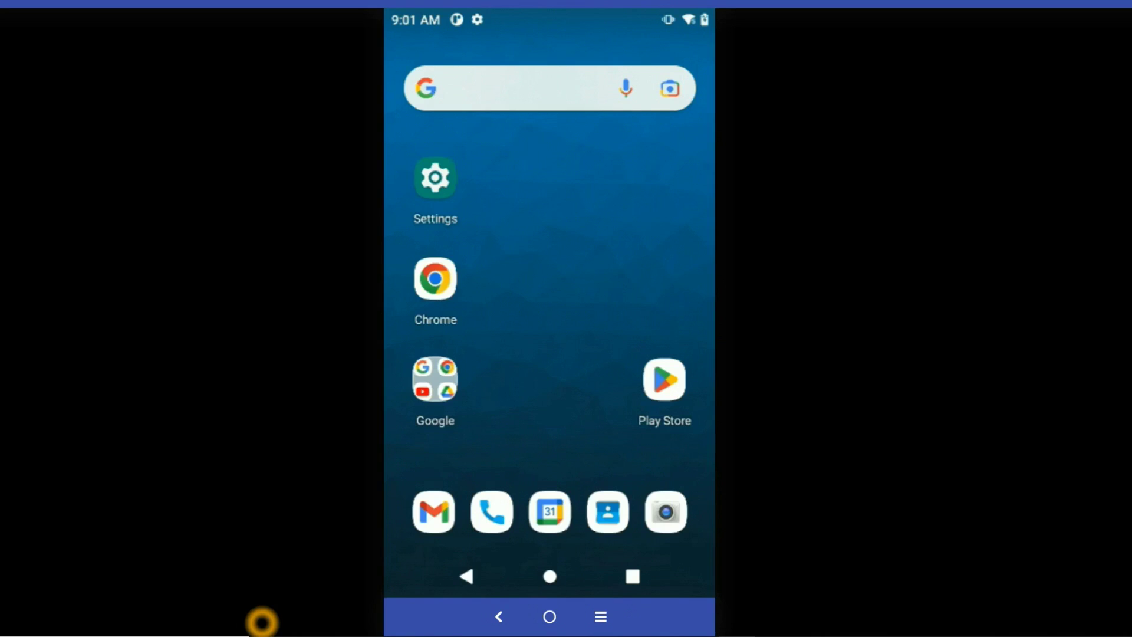
mouse_move(611, 121)
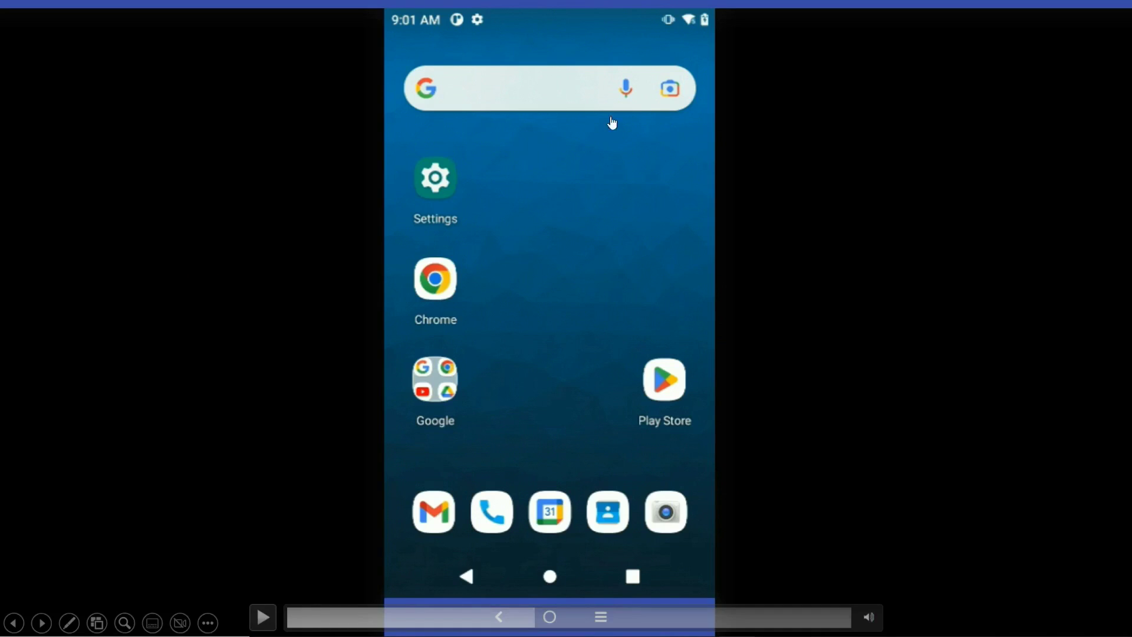
click(253, 622)
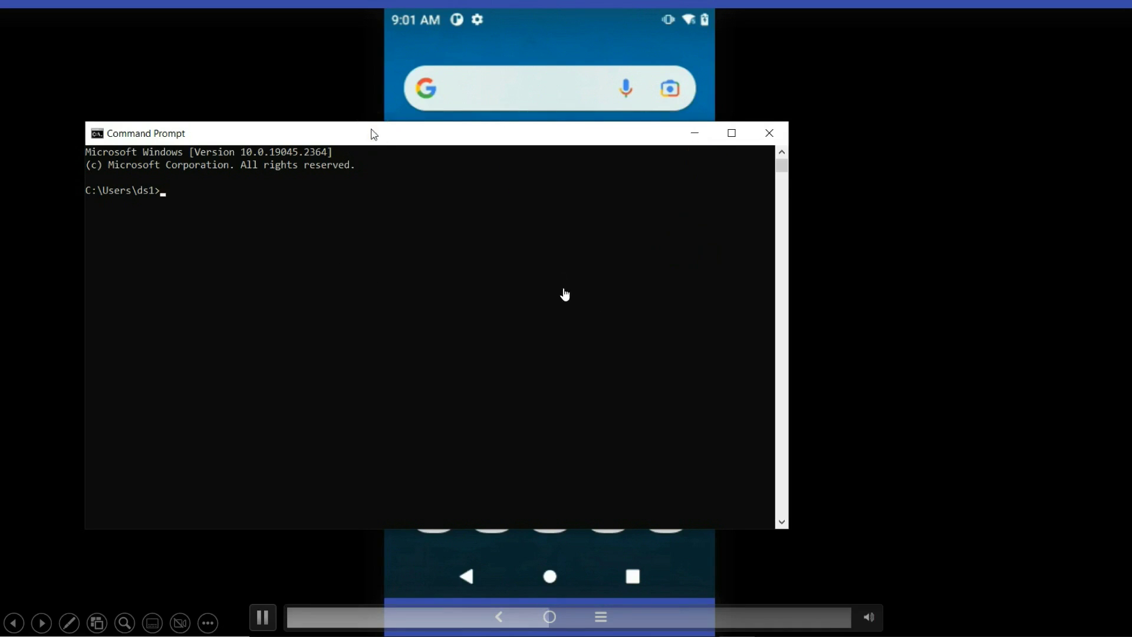
- Run the adb bugreport commands to generate BTlogs.zip, then close Command Prompt
click(264, 624)
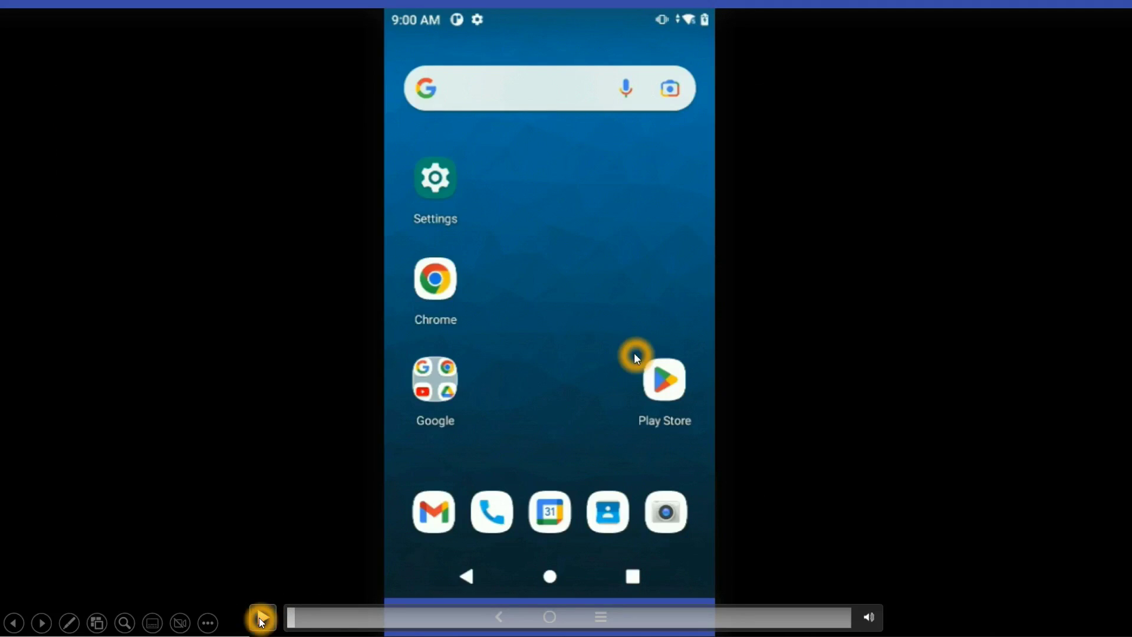
click(262, 619)
- Open the extracted BTLogs folder and go to FS > data > misc
key(Right)
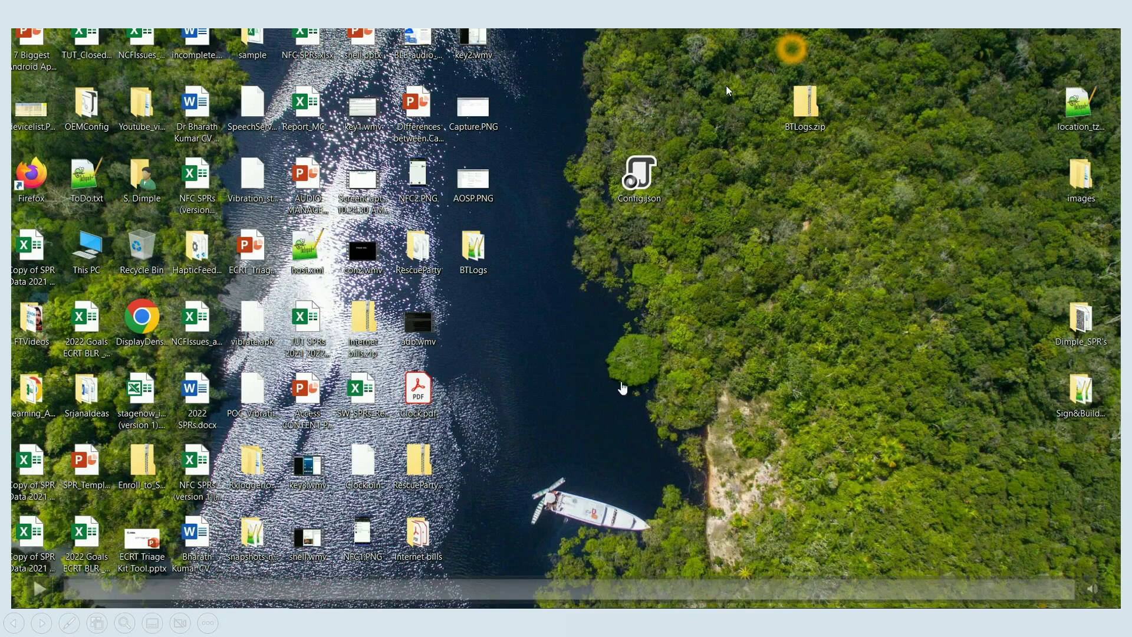
click(41, 590)
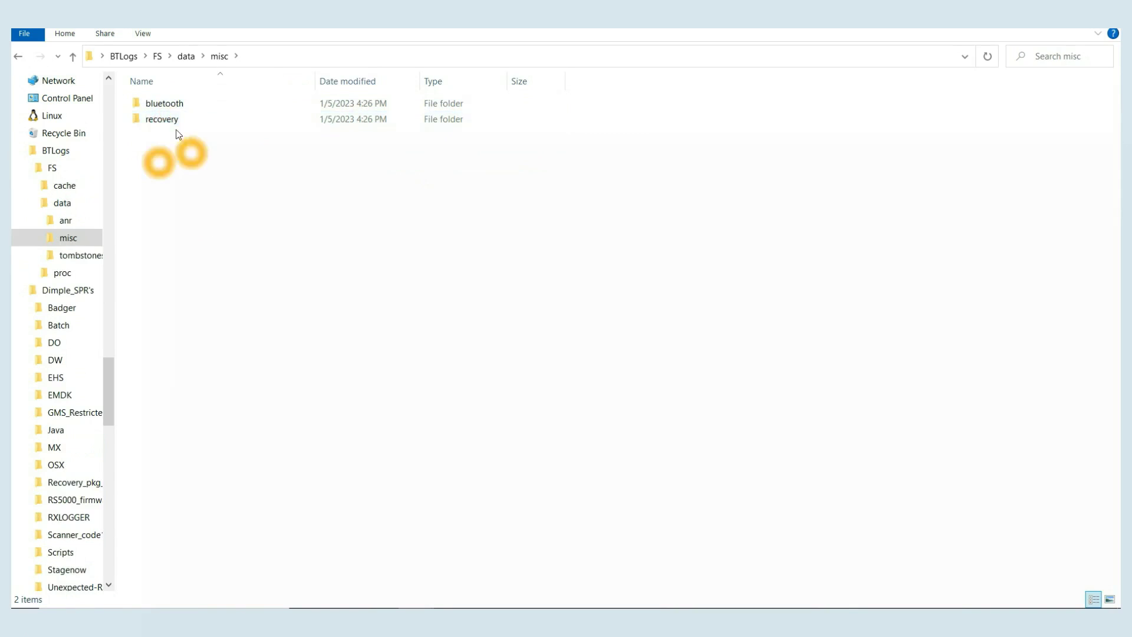
- Select and open the bluetooth folder in File Explorer
click(237, 277)
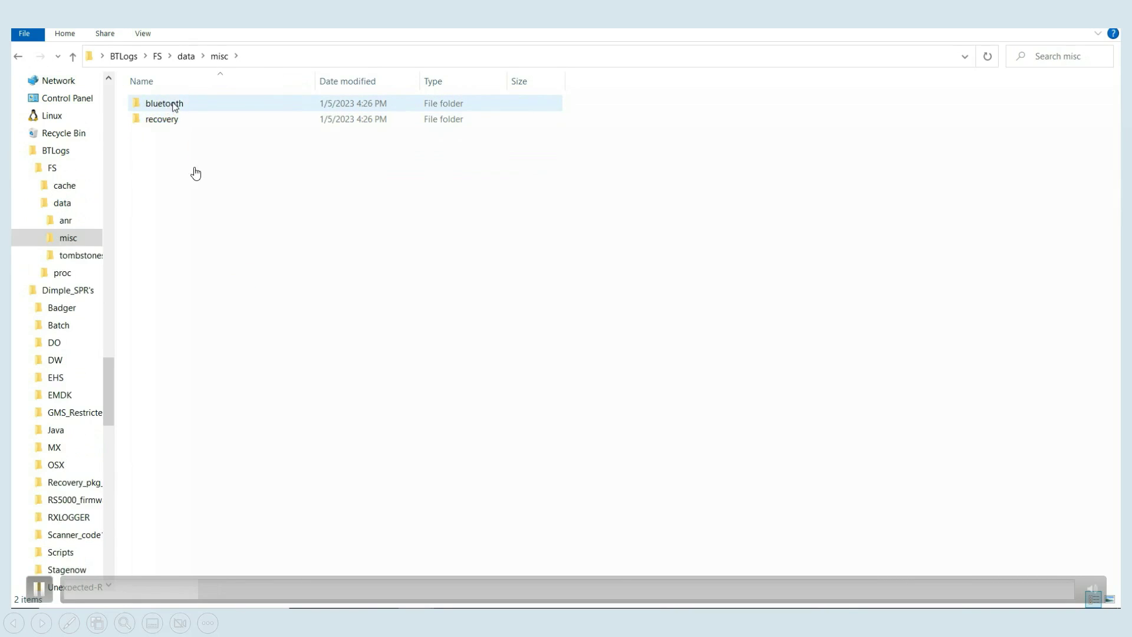
click(246, 272)
click(50, 582)
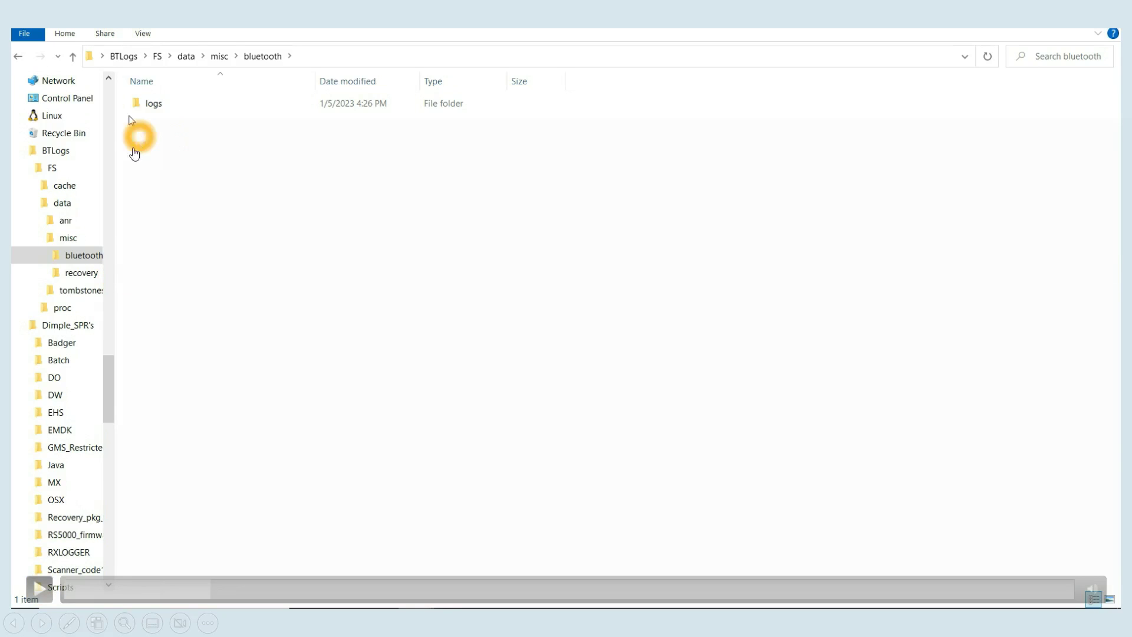
- Open the logs subfolder and view btsnoop_hci.log in Notepad++, showing binary data
click(26, 588)
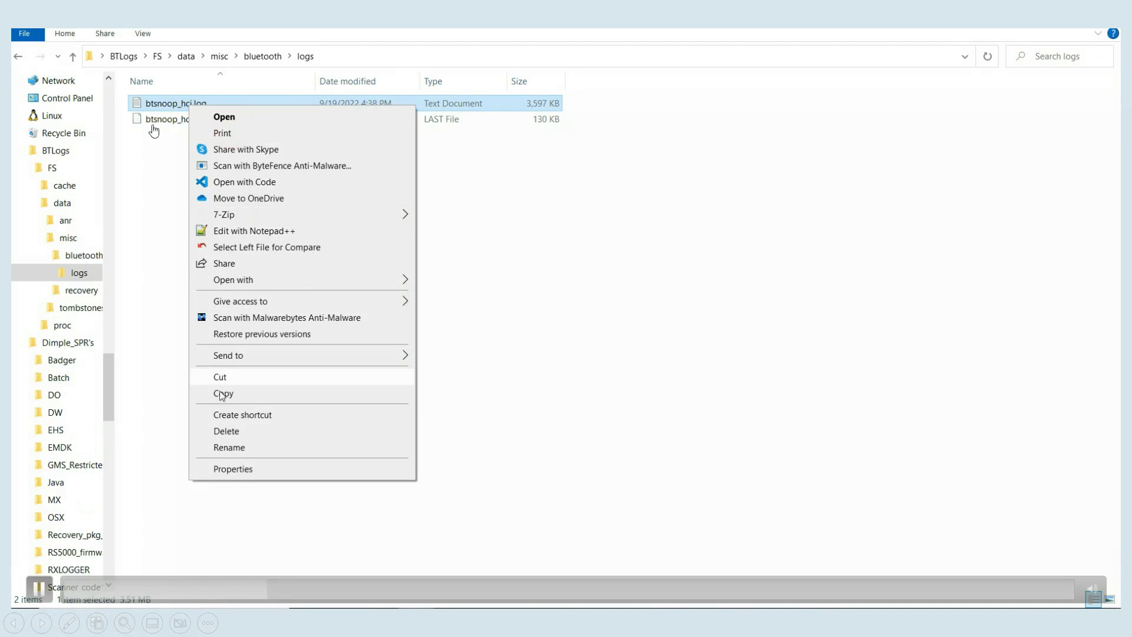
click(47, 594)
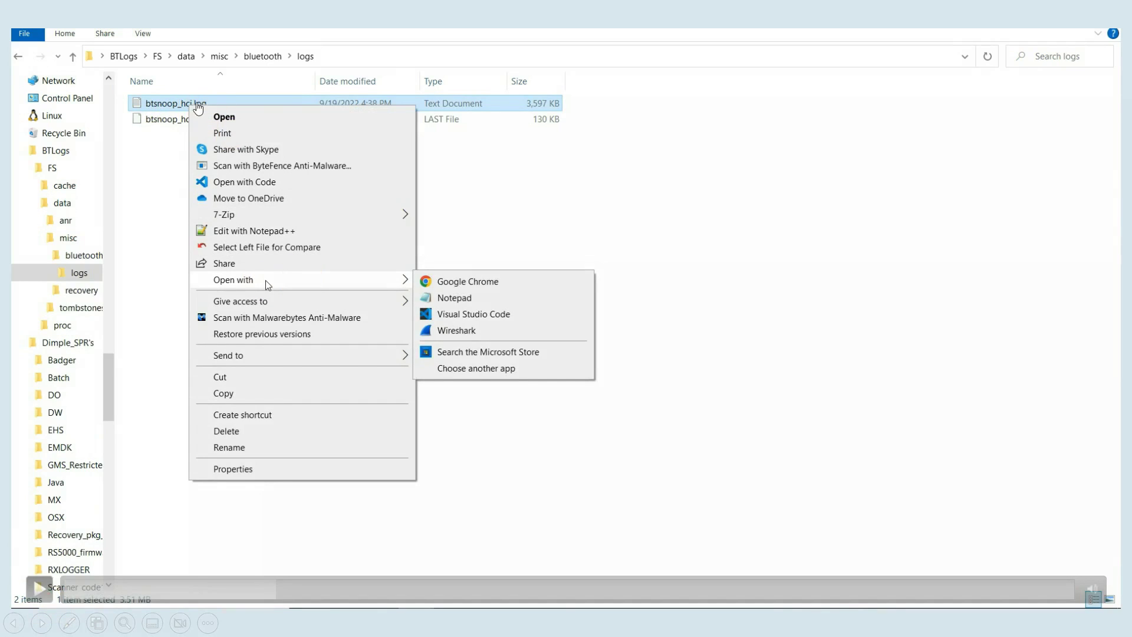
click(271, 247)
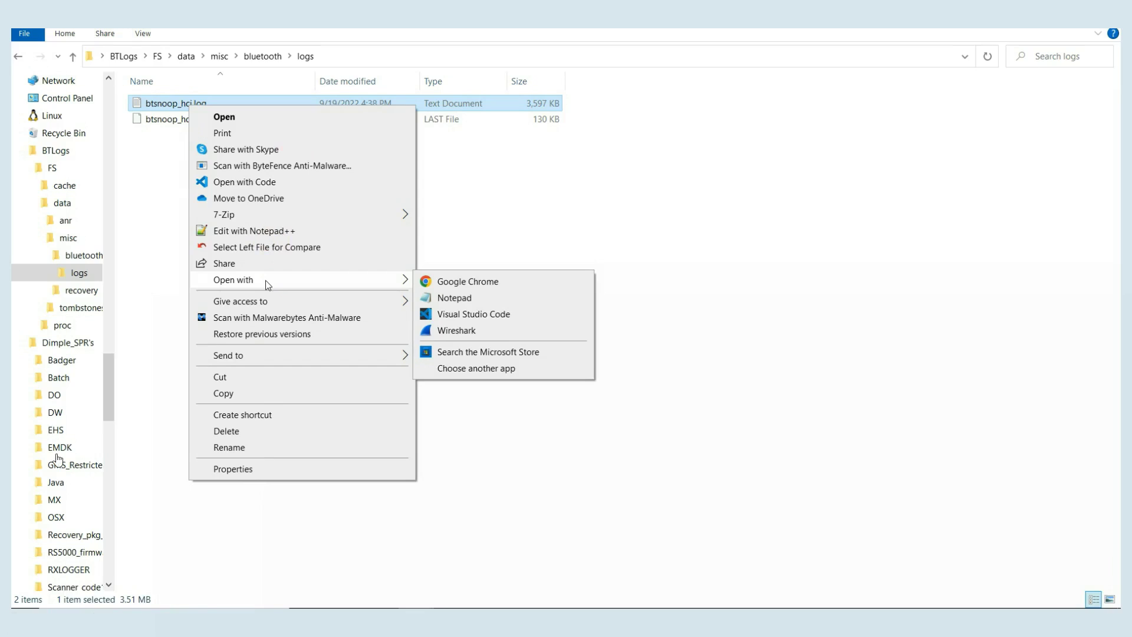
click(38, 587)
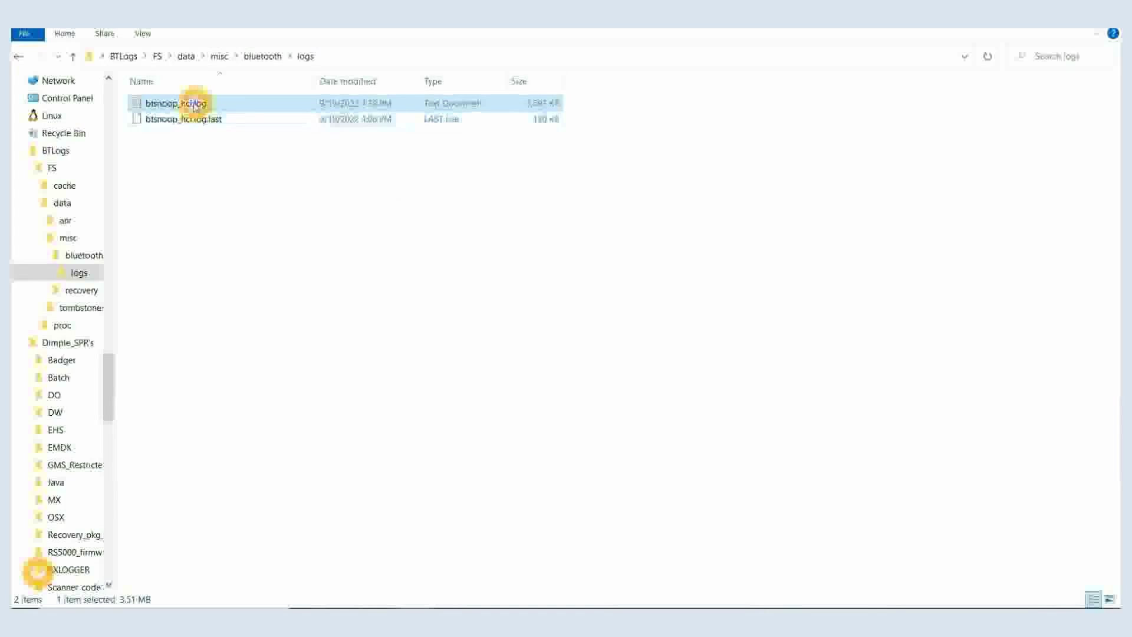
- Open btsnoop_hci.log with Wireshark from its Open with menu
right_click(195, 105)
mouse_move(343, 276)
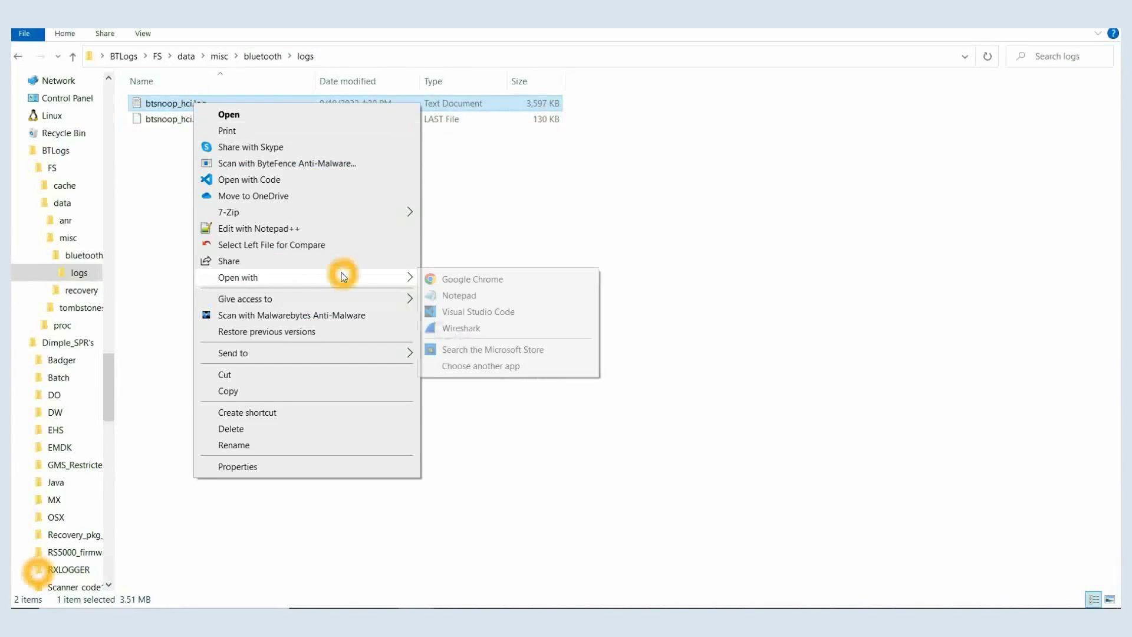
click(458, 328)
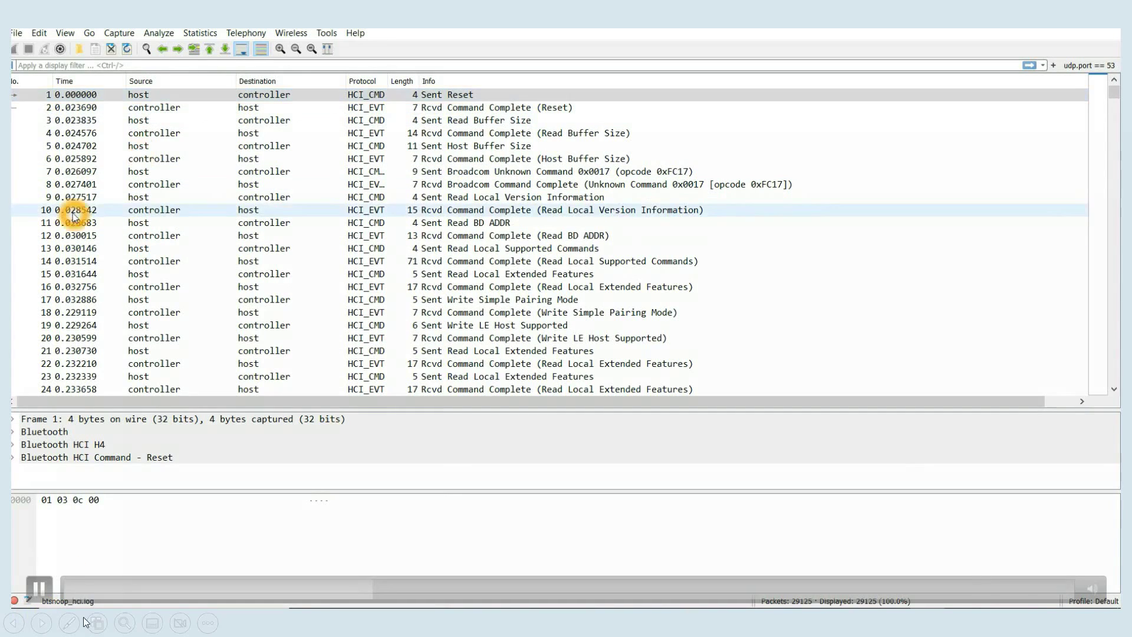
- Scroll the packet list to the LE scan and advertising packets around frame 330
click(38, 589)
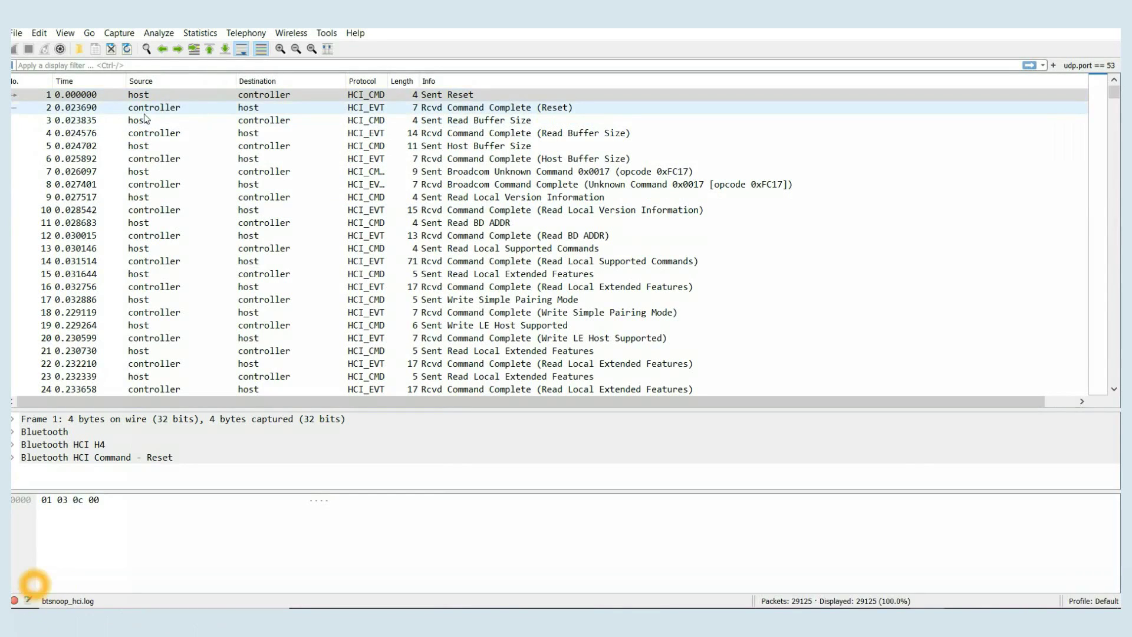
click(39, 588)
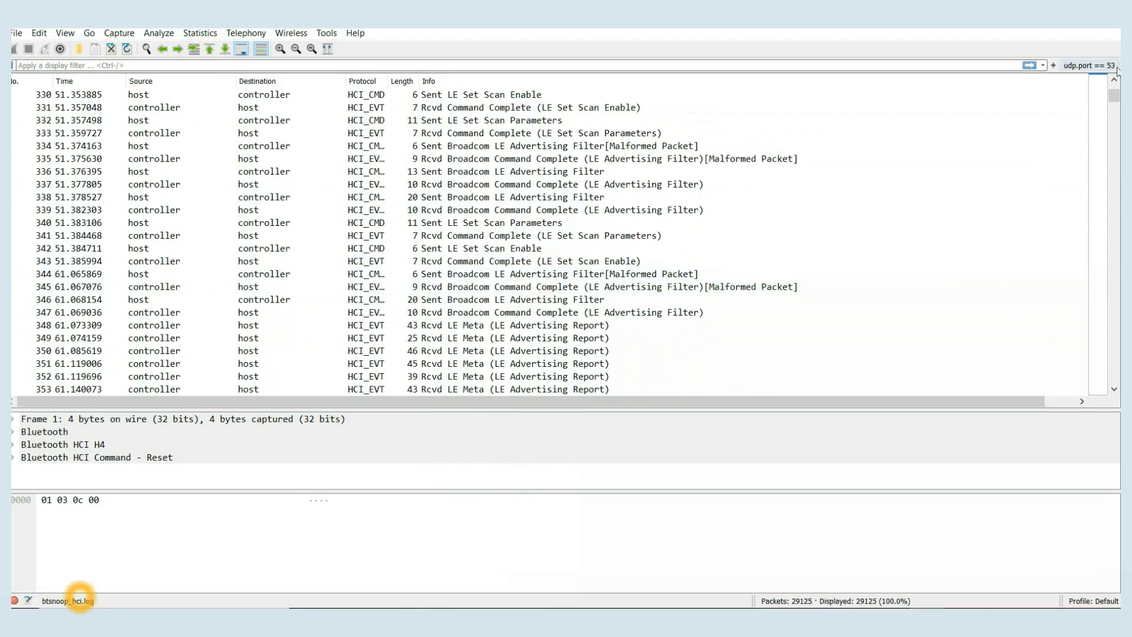
- Drag and scroll the packet list down to the SPP data packets near frame 15180
drag(1113, 96, 1116, 145)
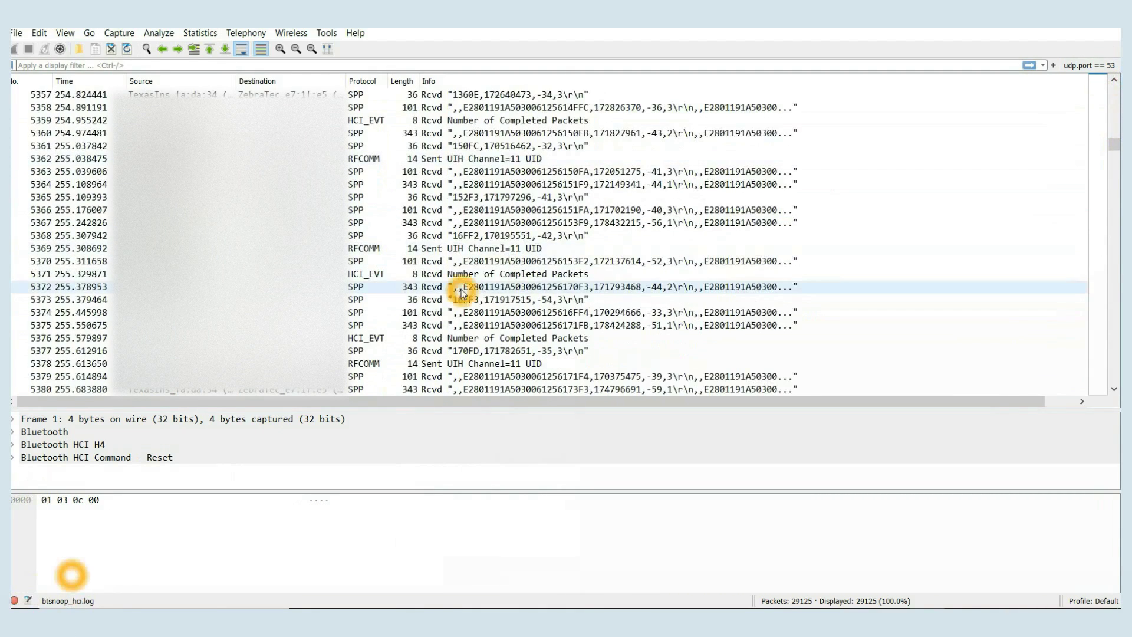
scroll(468, 285, down, 14)
scroll(466, 283, down, 20)
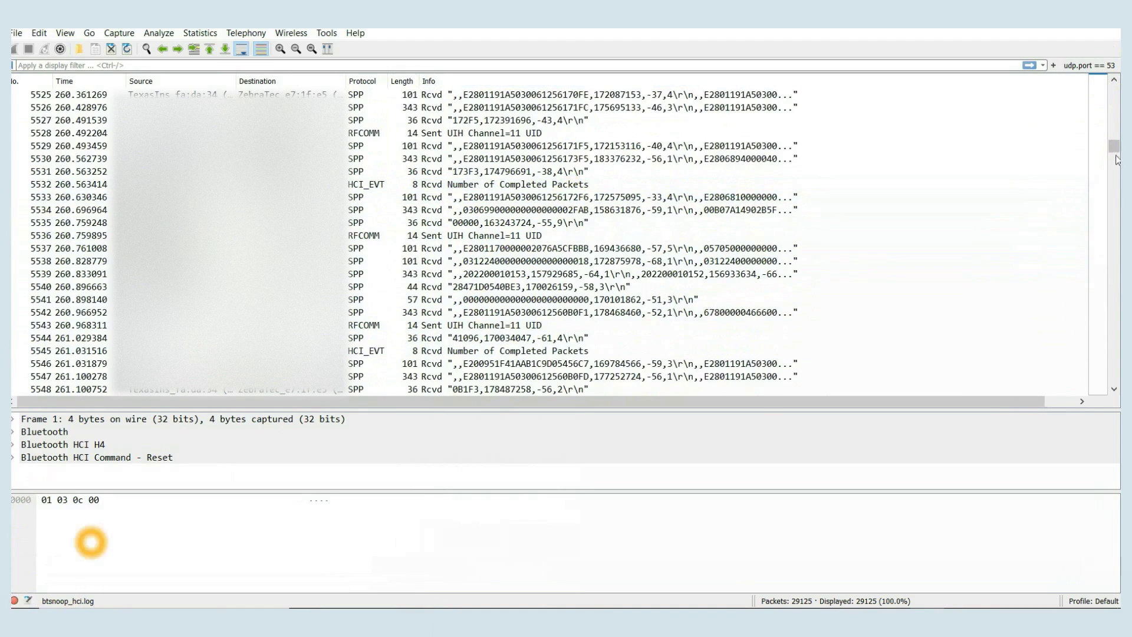
drag(1114, 145, 1114, 242)
key(super+d)
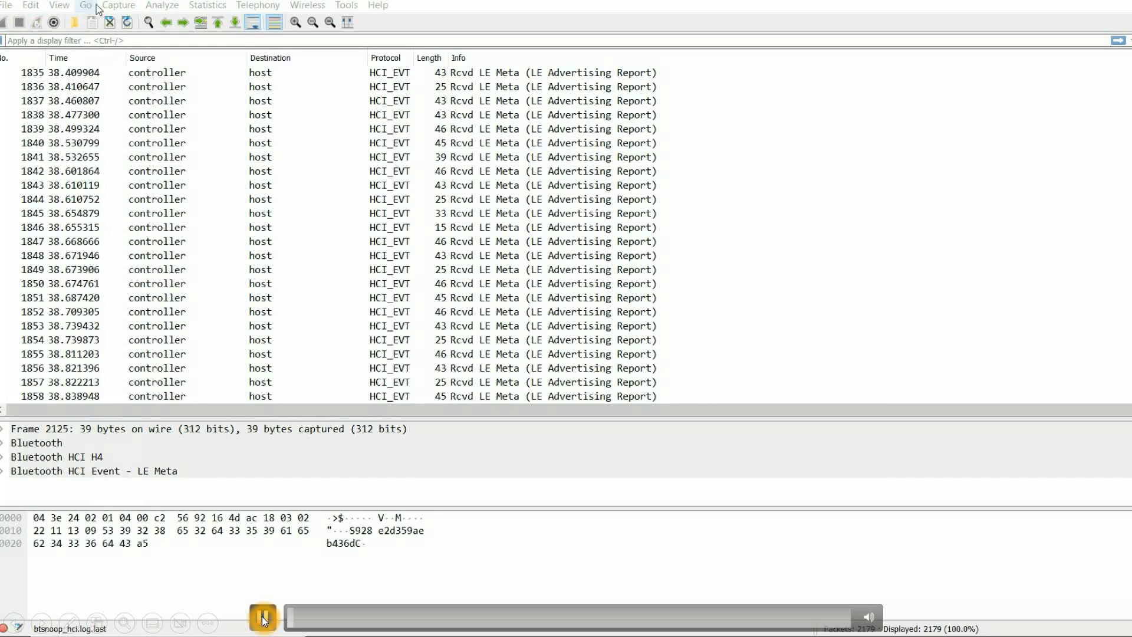
- Review Expert Information: 18 malformed-packet errors and 3 unexpected-data warnings
click(155, 7)
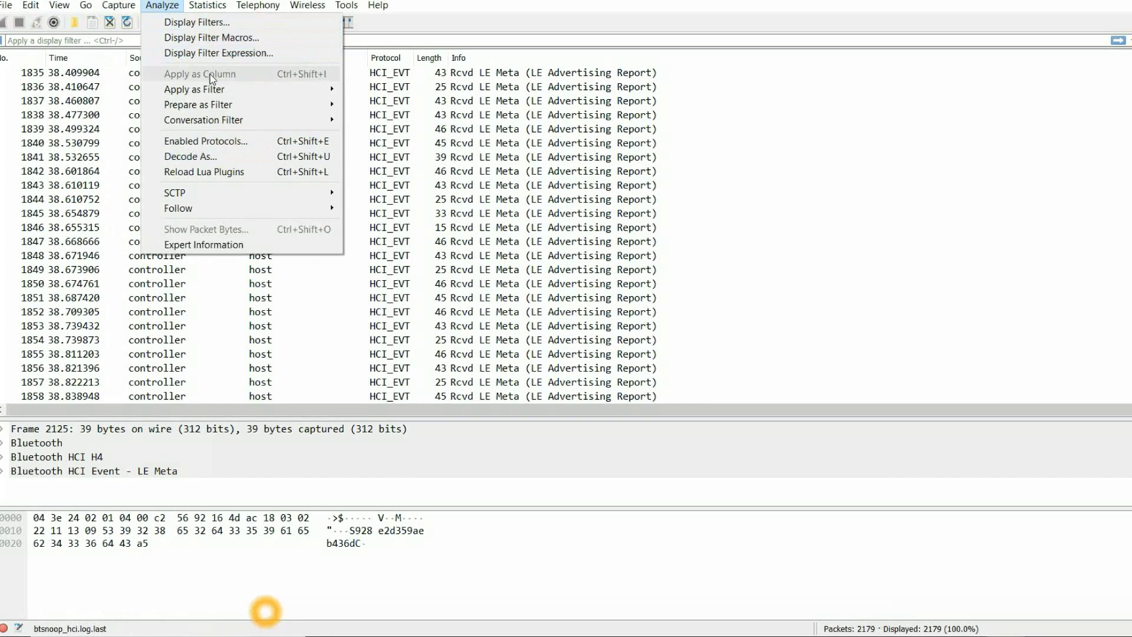
click(221, 250)
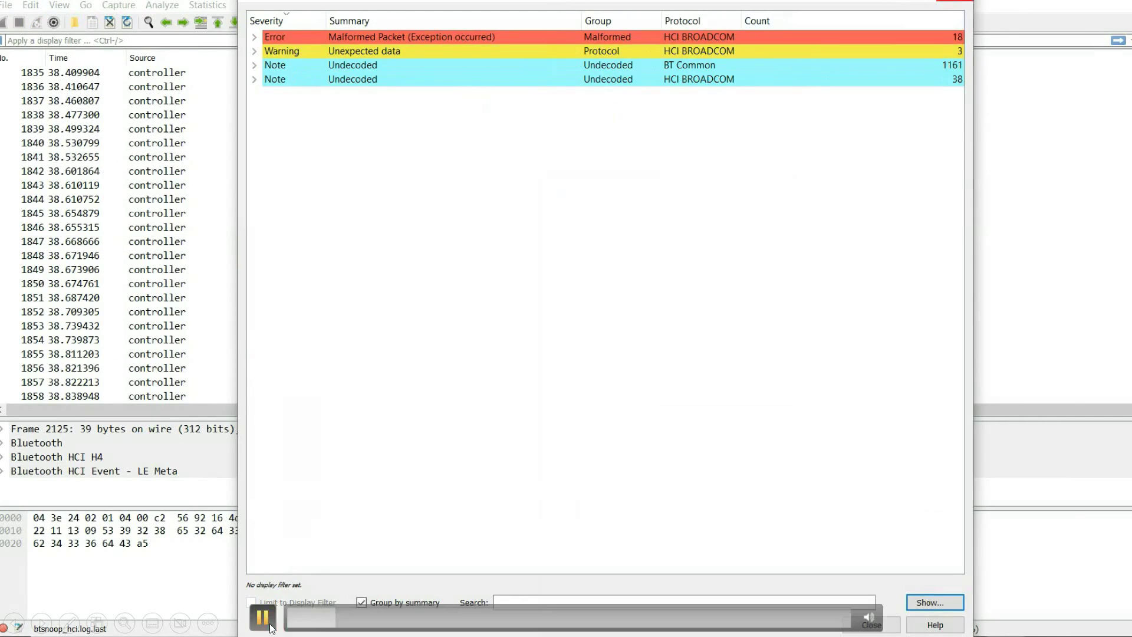
click(163, 6)
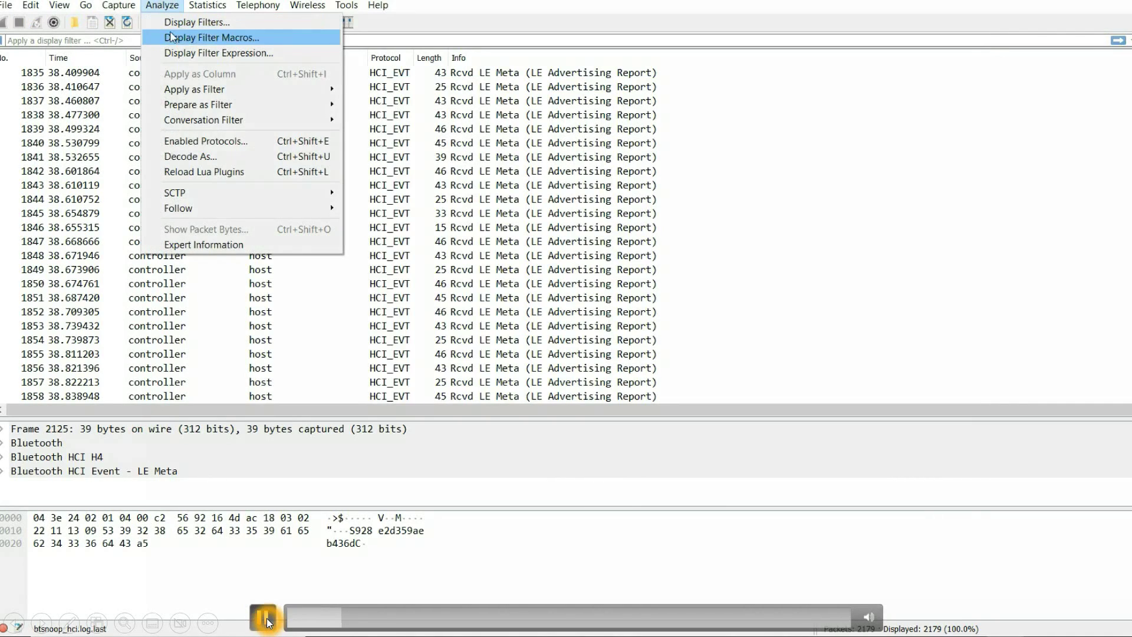
- Browse the Enabled Protocols list, selecting an entry and scrolling through the protocols
click(206, 141)
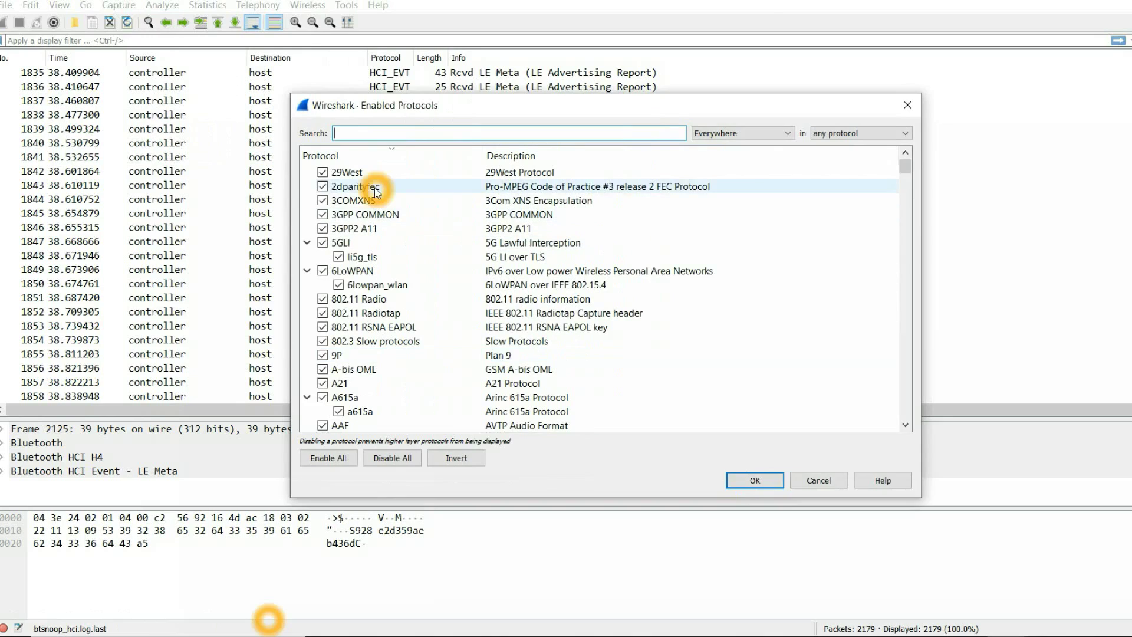
click(362, 247)
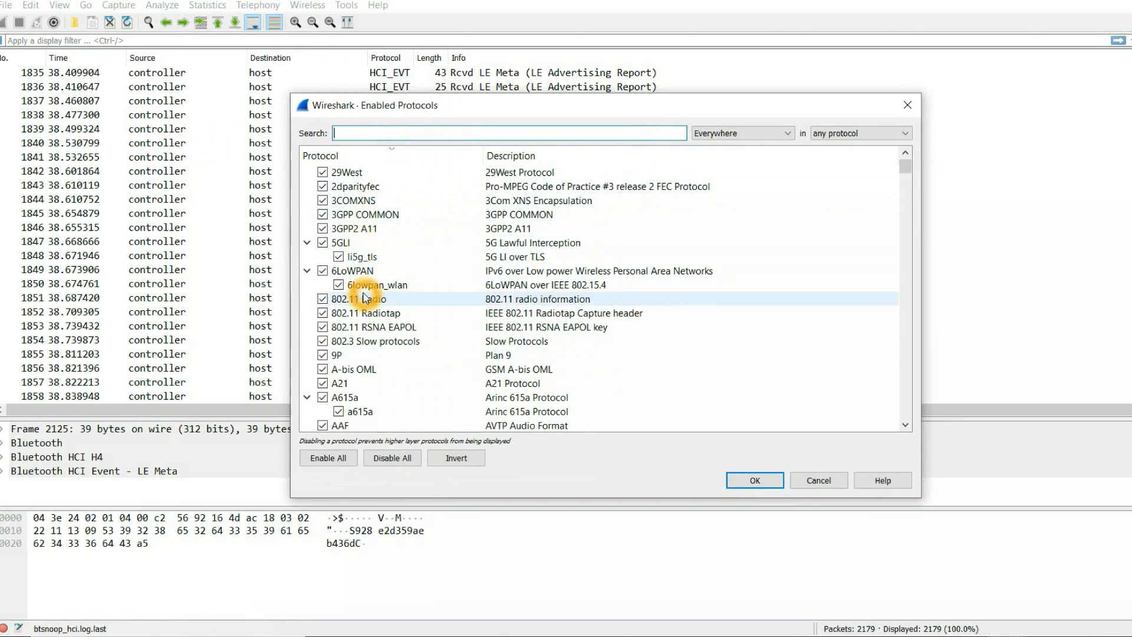
scroll(359, 354, down, 2)
scroll(365, 362, down, 15)
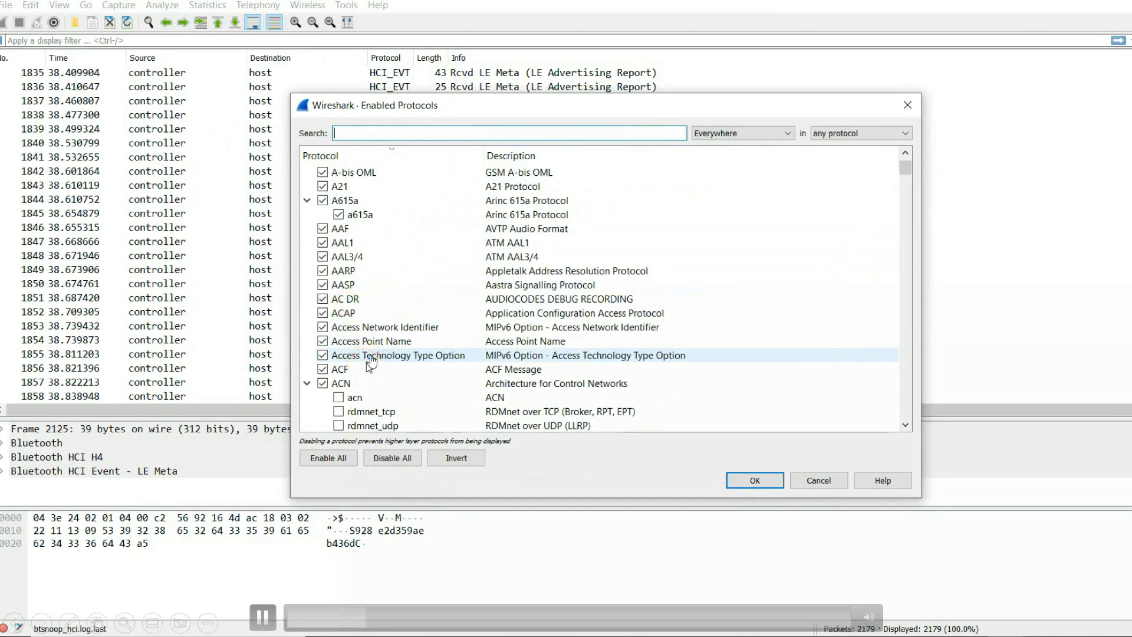
scroll(370, 365, down, 20)
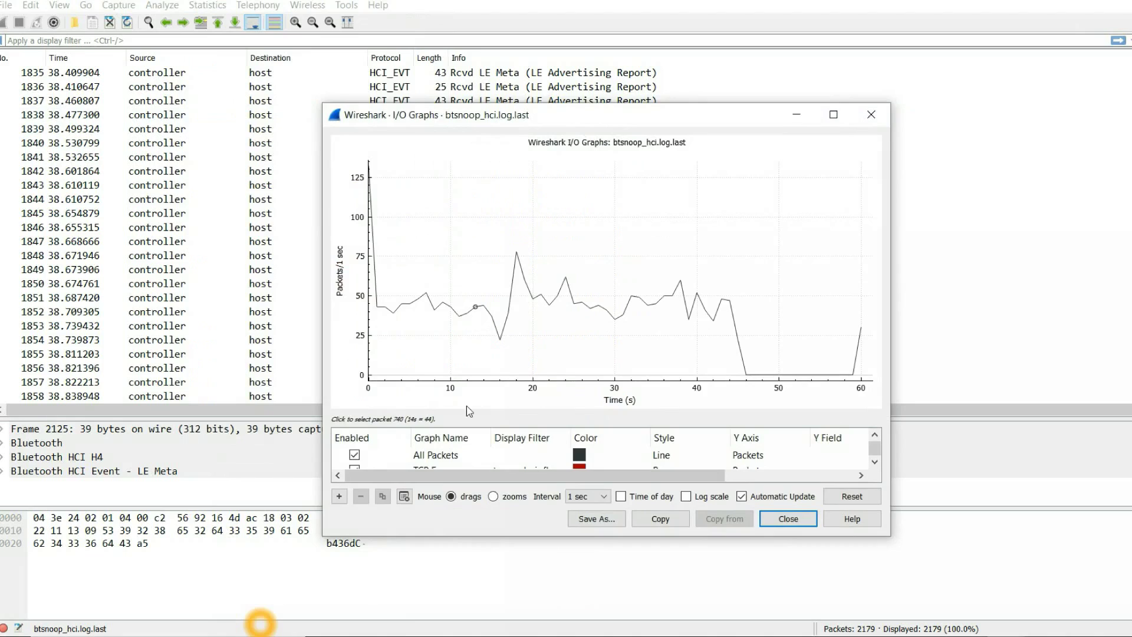
- Select the All Packets graph, close the I/O Graphs window, and bring up the Statistics menu
click(421, 456)
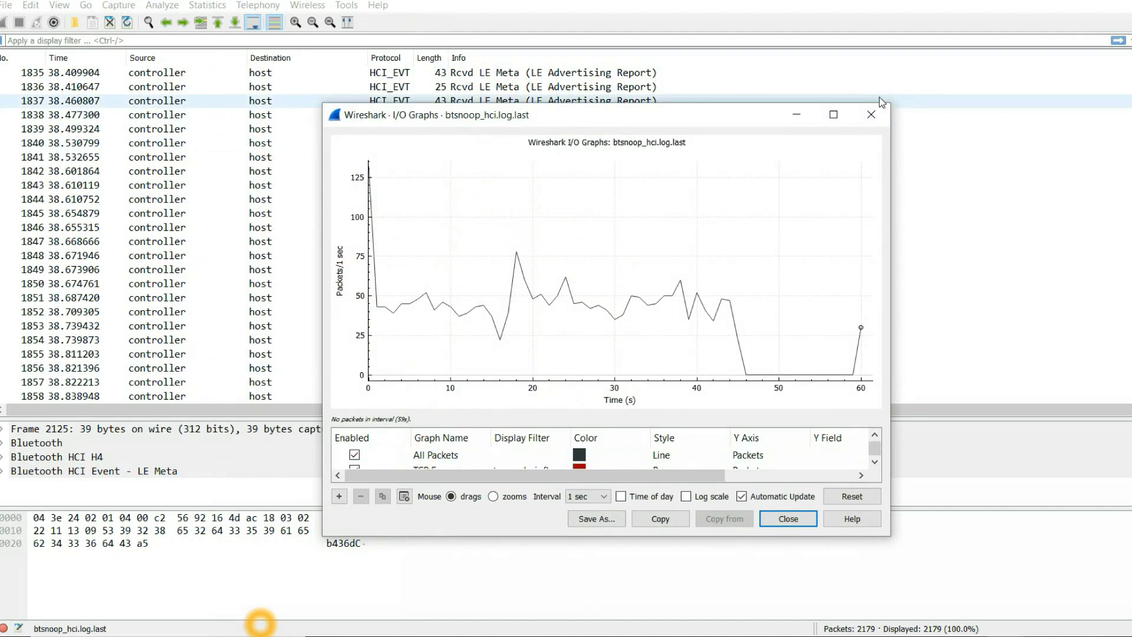
click(869, 115)
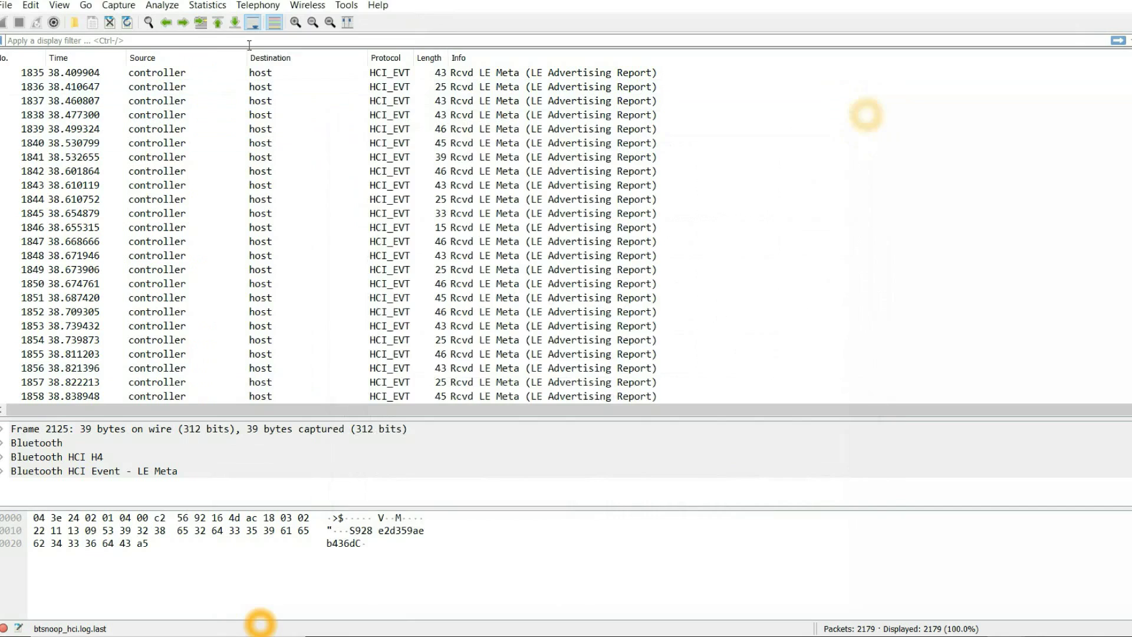
click(202, 8)
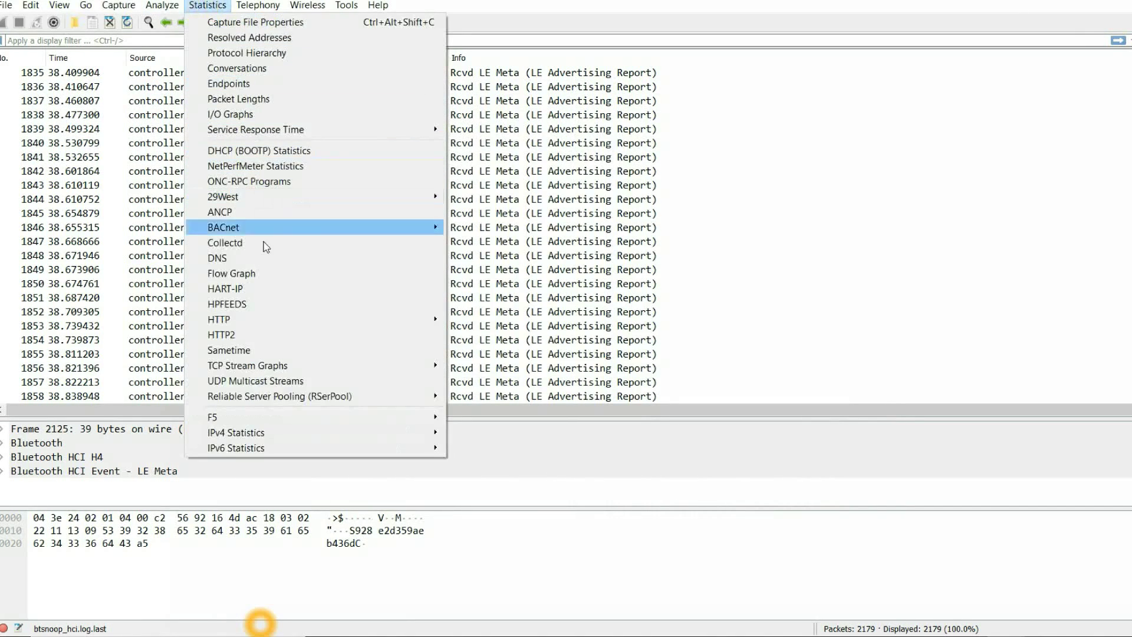
- Open the Flow Graph and scroll through the host–controller HCI command and Command Complete exchanges
click(258, 274)
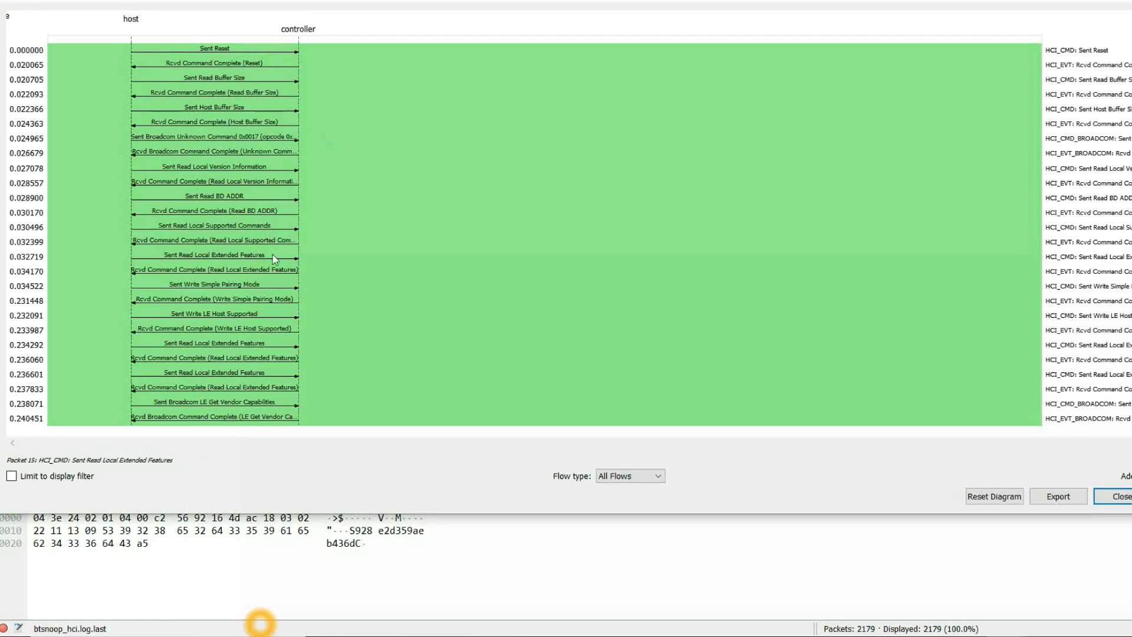
scroll(227, 182, down, 3)
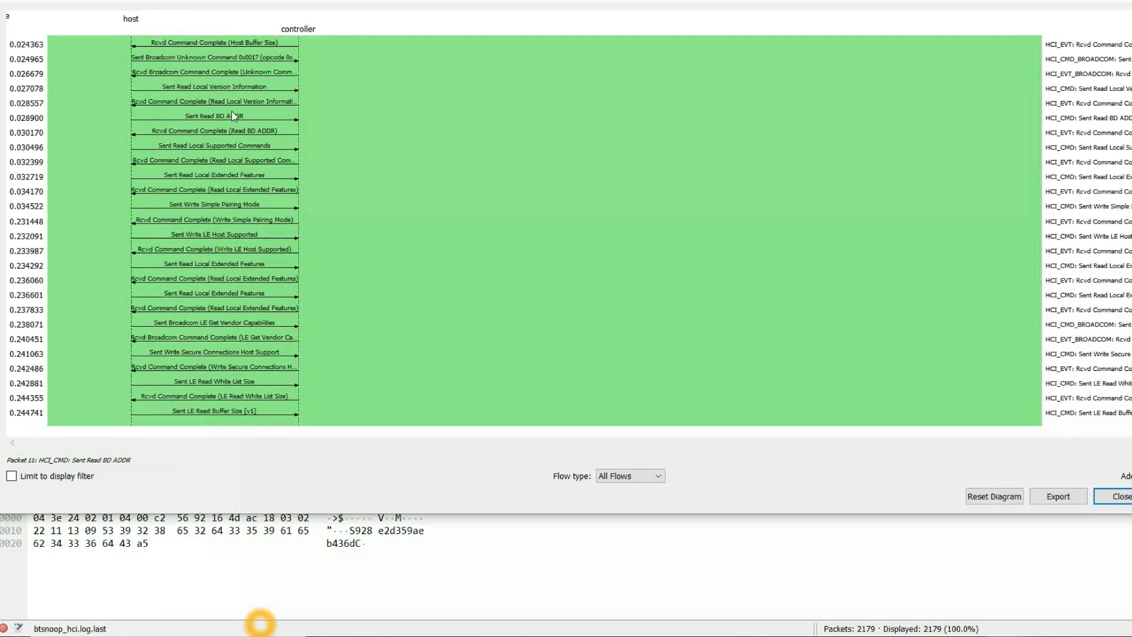
scroll(234, 116, up, 3)
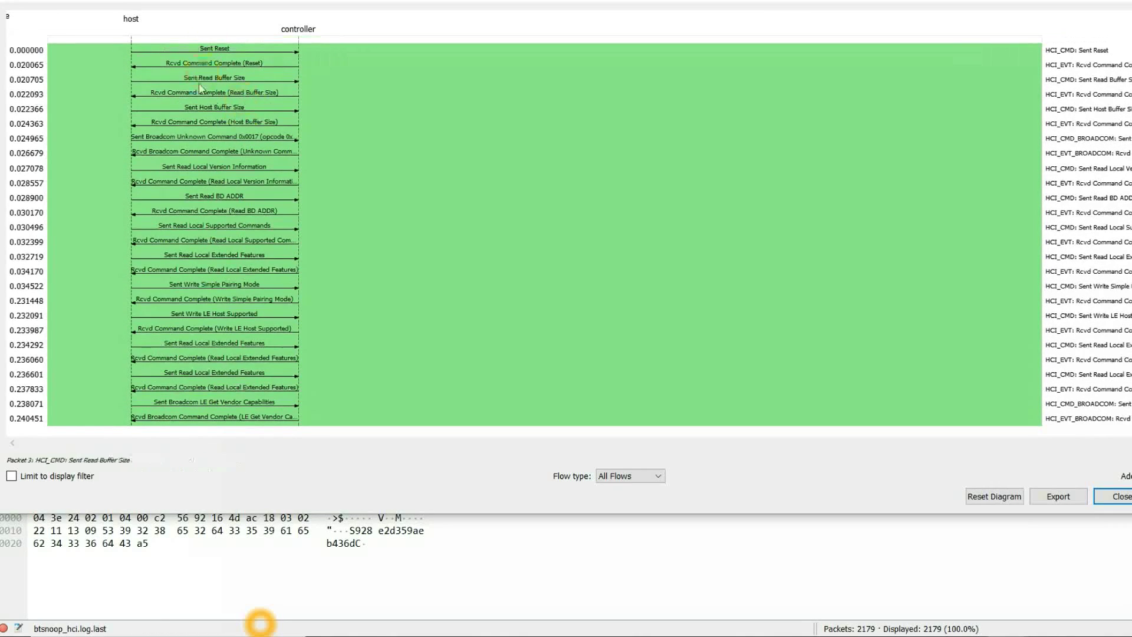
scroll(207, 152, down, 4)
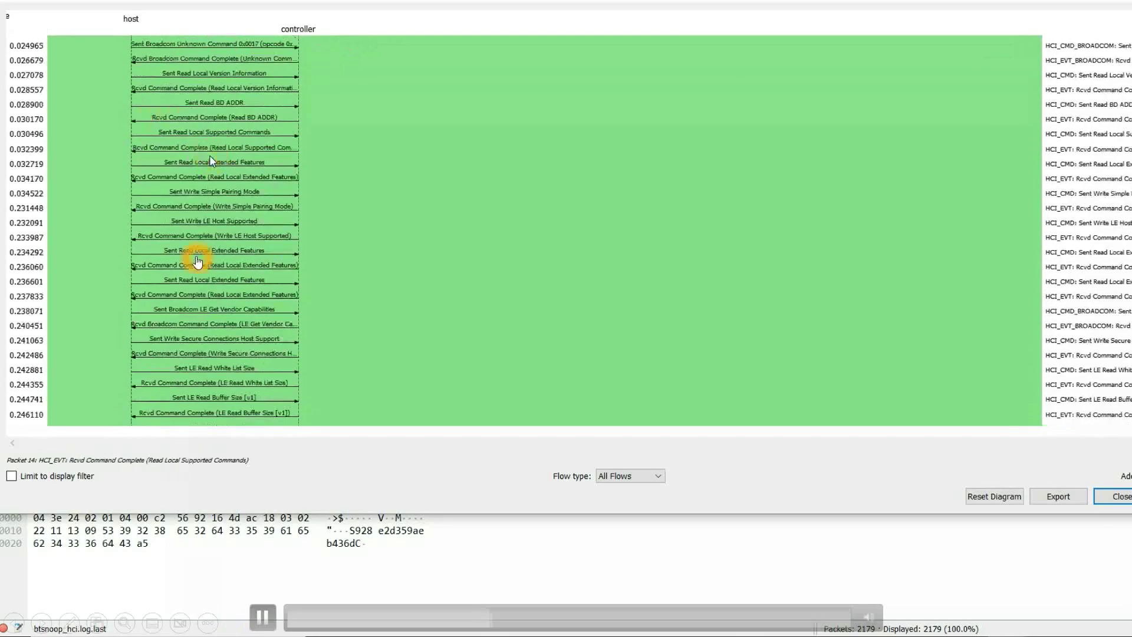
scroll(211, 160, down, 6)
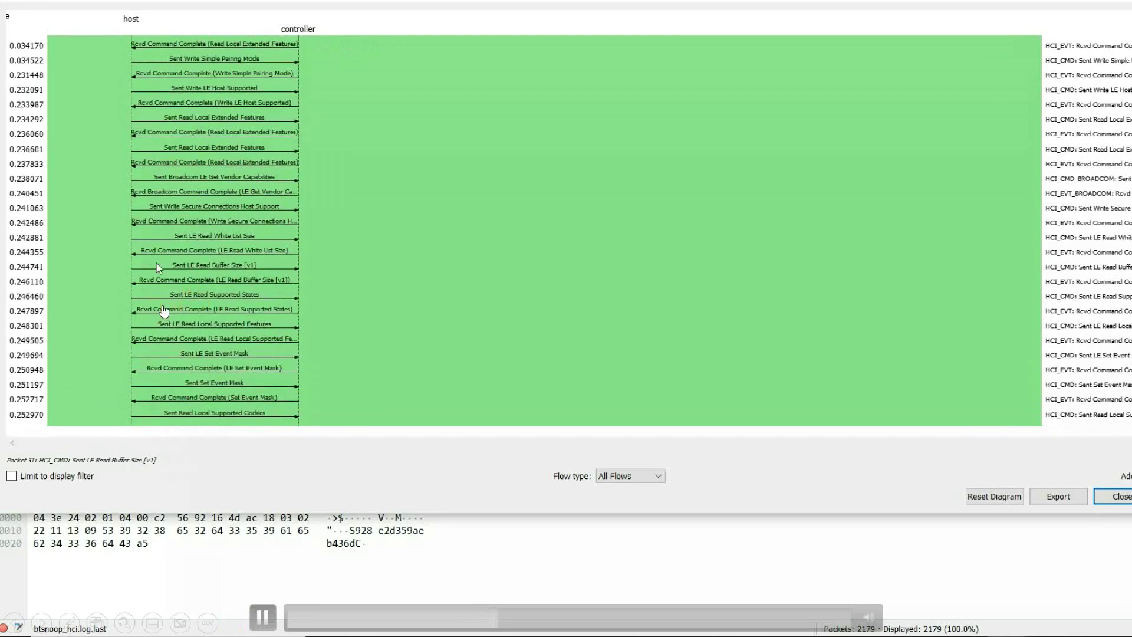
scroll(236, 154, down, 6)
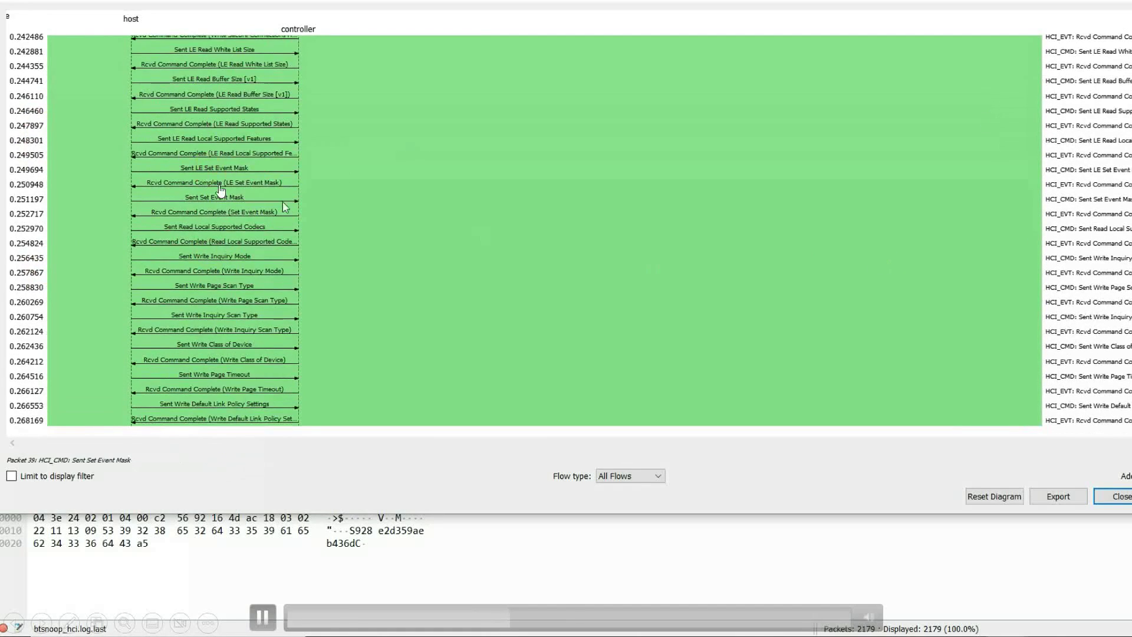
scroll(285, 207, down, 1)
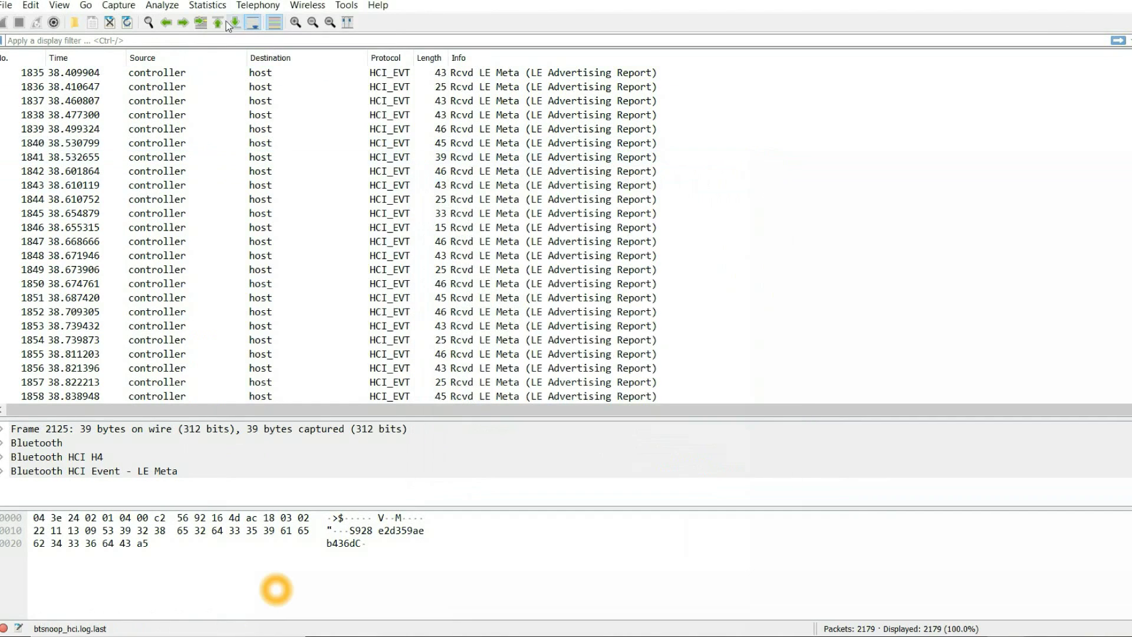
mouse_move(269, 603)
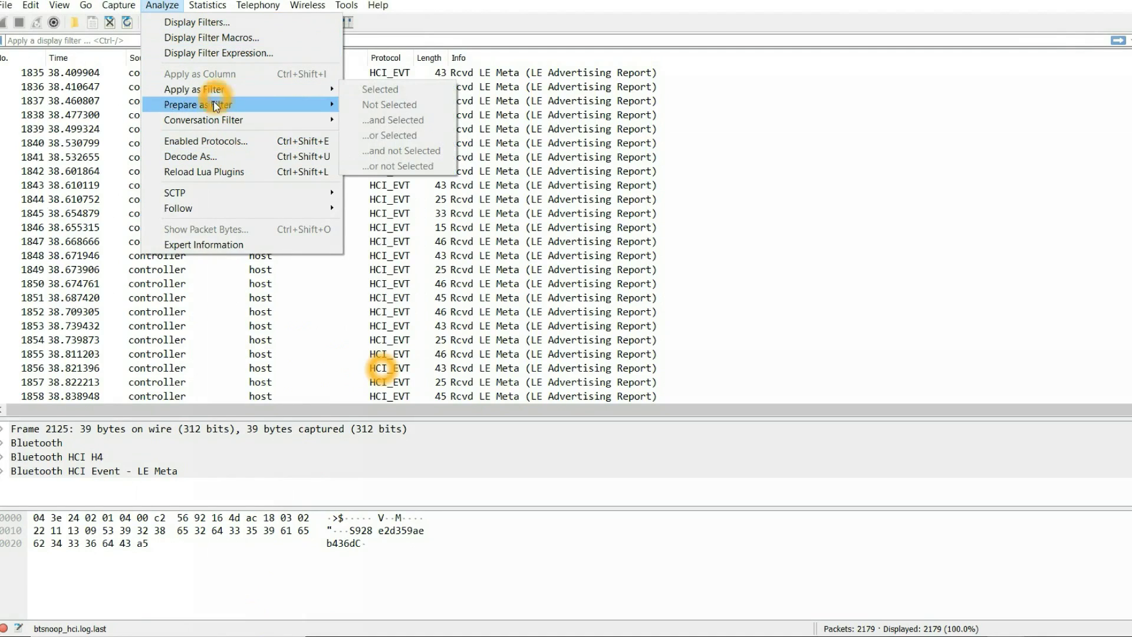
mouse_move(262, 623)
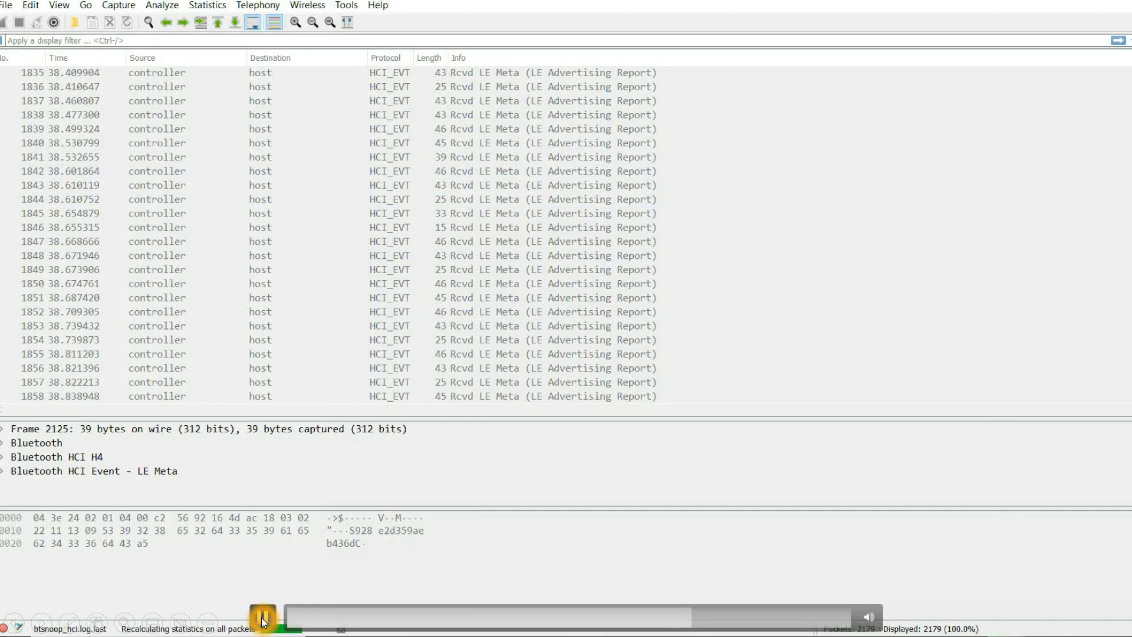
- Review the Bluetooth HCI Summary counts (18 Controller & Baseband, 10 LE Controller), then close it
click(262, 620)
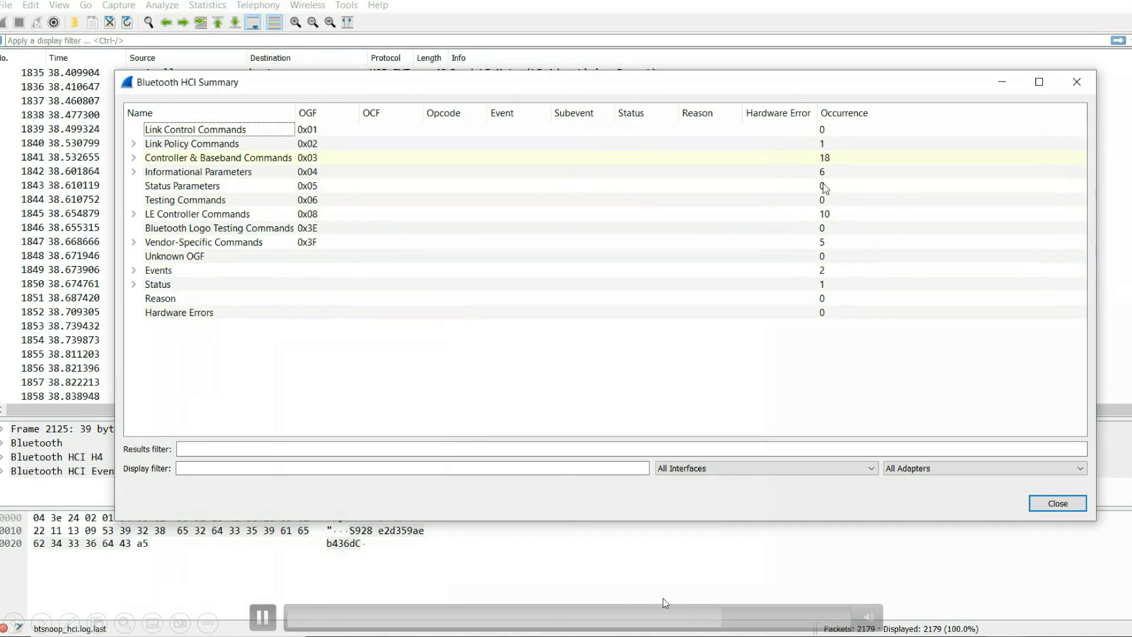
click(770, 618)
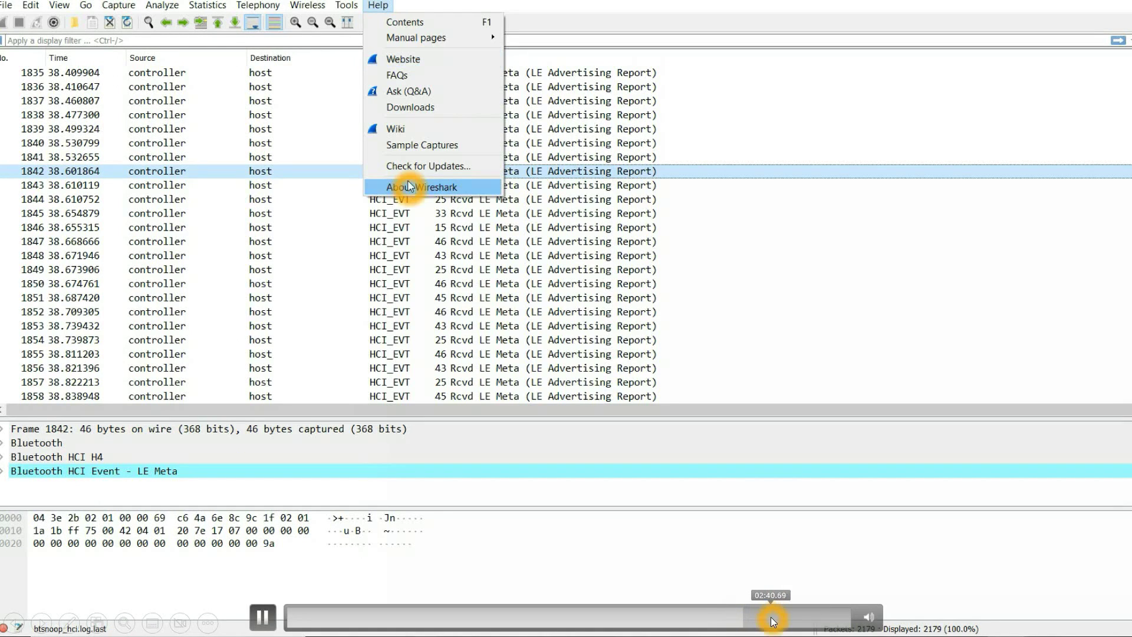